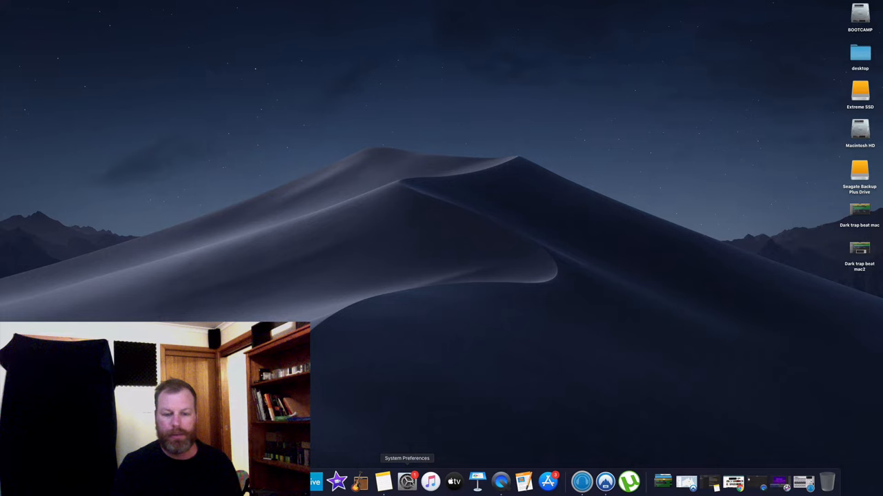
Step: Reach the Bluetooth pane in System Preferences listing the keyboard, mouse and Xbox controller
click(407, 481)
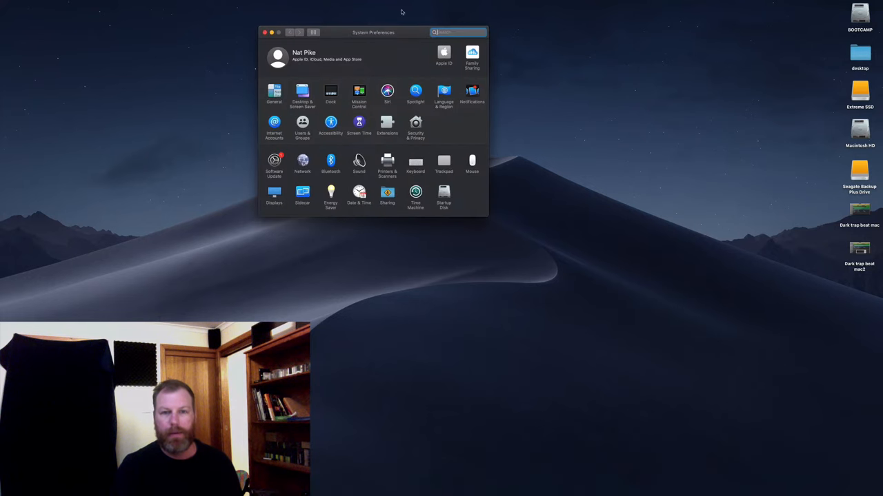
drag(395, 30, 445, 54)
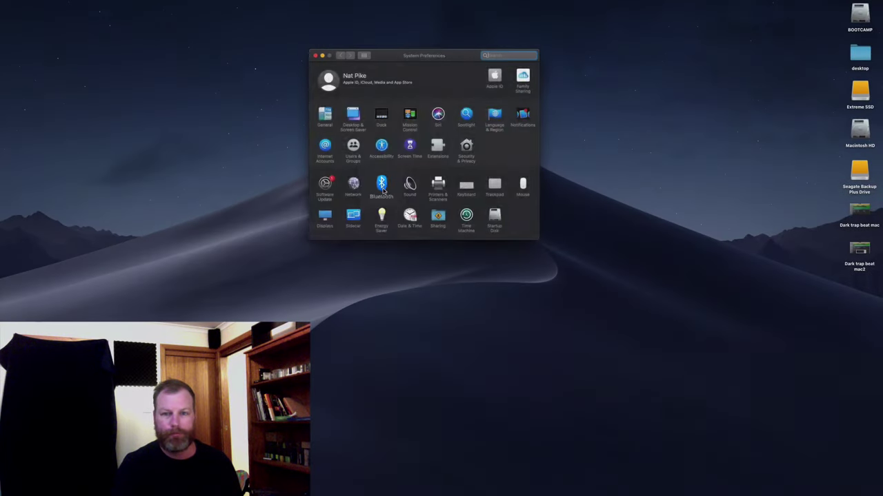
click(385, 193)
drag(386, 54, 394, 104)
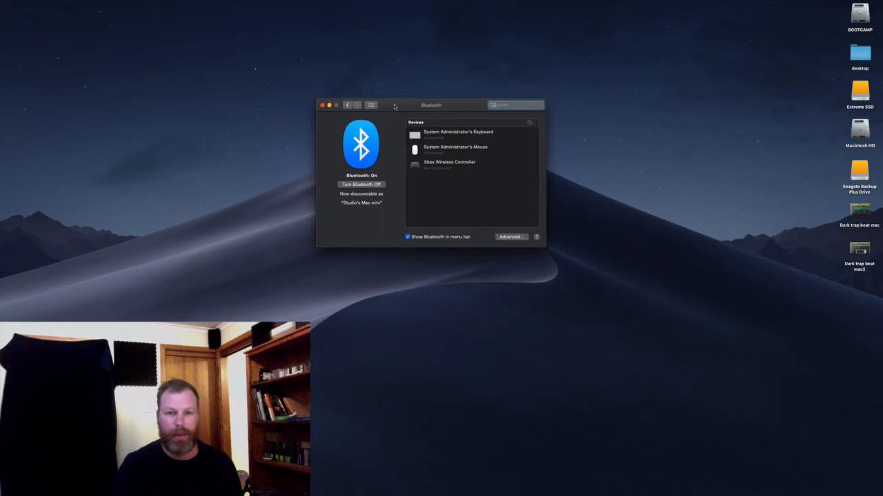
Step: Nudge the Bluetooth settings window slightly into place
drag(394, 105, 398, 107)
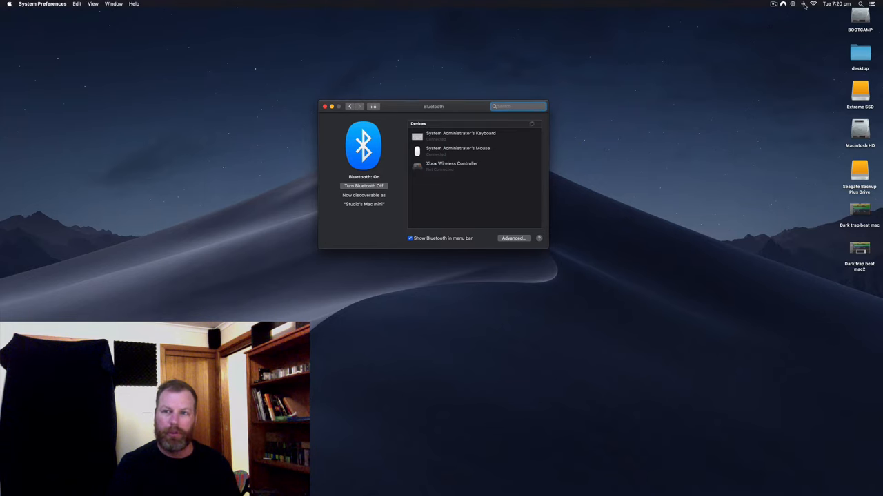
Step: Show the Bluetooth status menu from the menu bar icon, then dismiss it
click(803, 4)
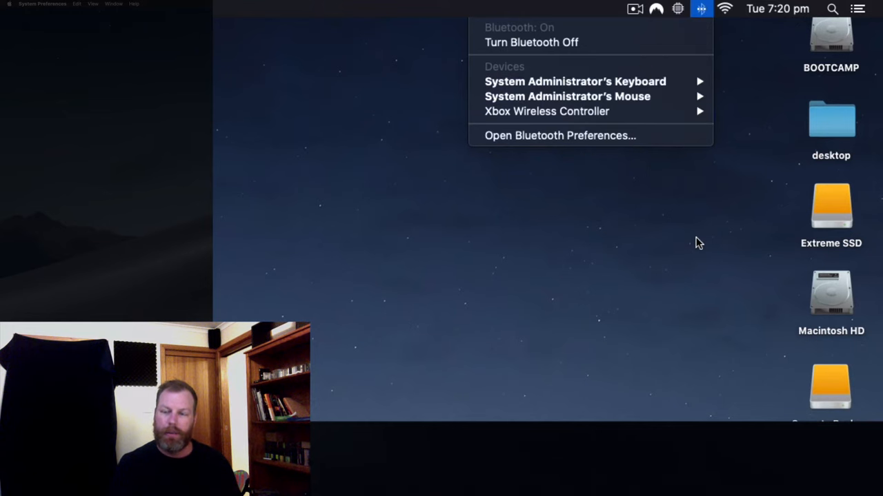
click(698, 242)
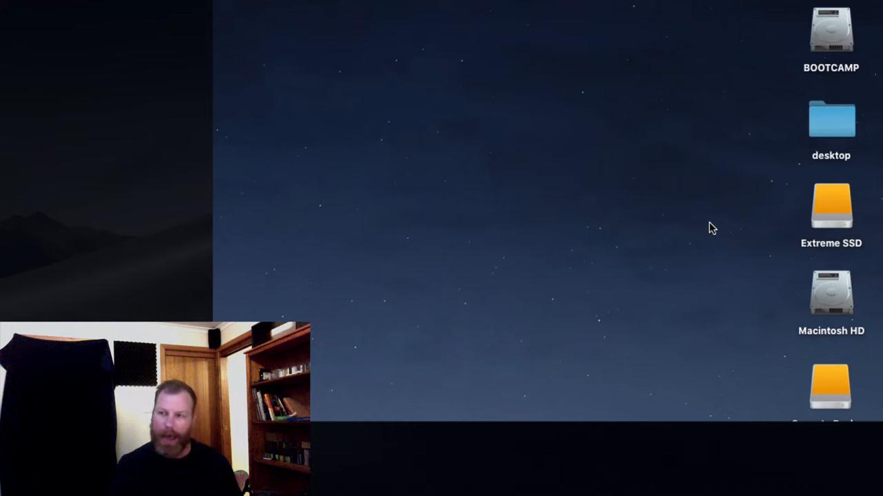
Step: Reopen the Bluetooth menu with Shift+Option to reveal the keyboard's Disconnect, Remove and Factory Reset options
click(702, 9)
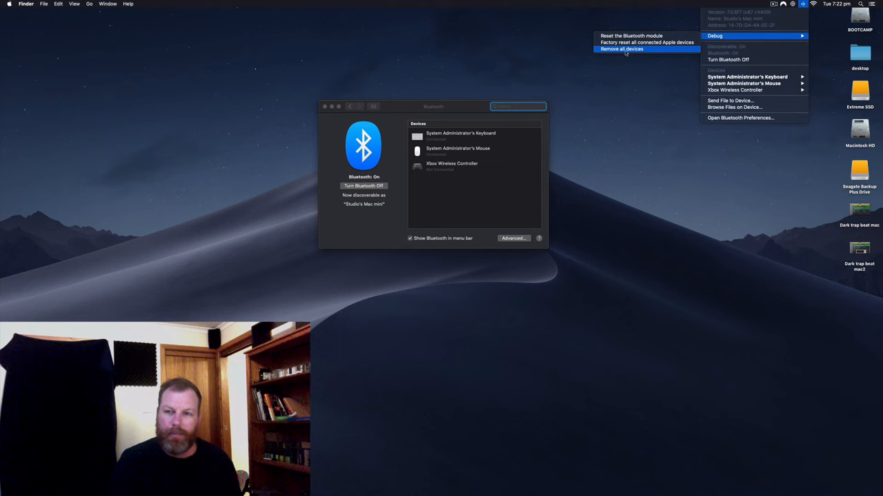
mouse_move(747, 76)
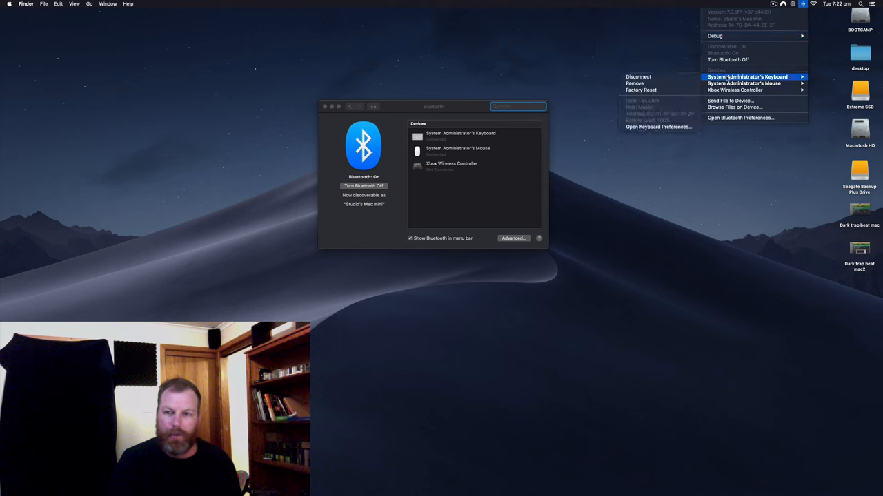
Step: Compare the regular Bluetooth menu with the Shift+Option version exposing the Debug reset options
click(636, 57)
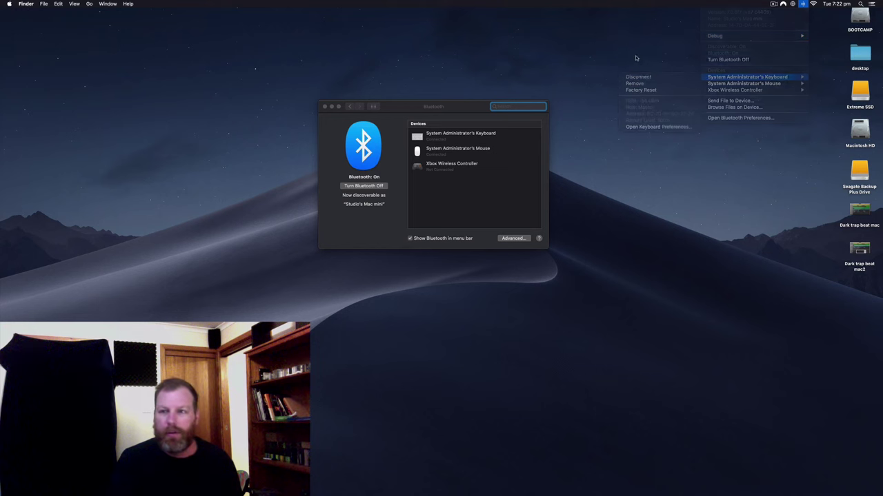
click(802, 4)
mouse_move(746, 36)
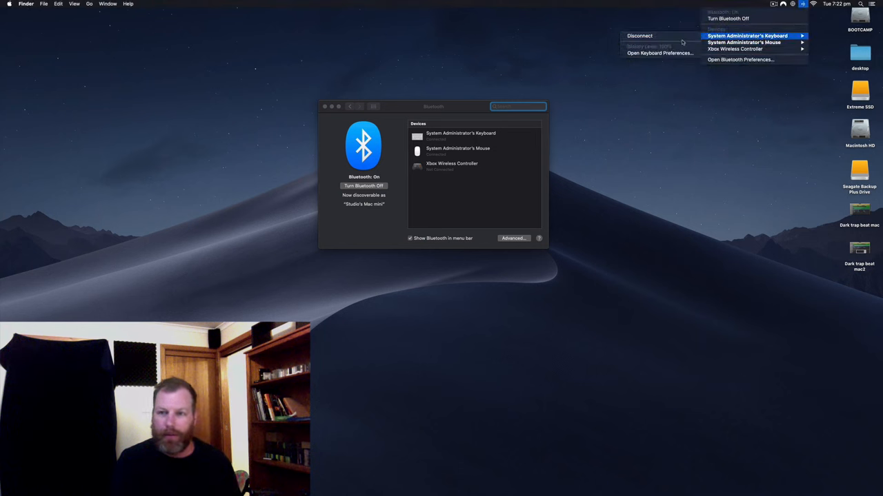
click(703, 77)
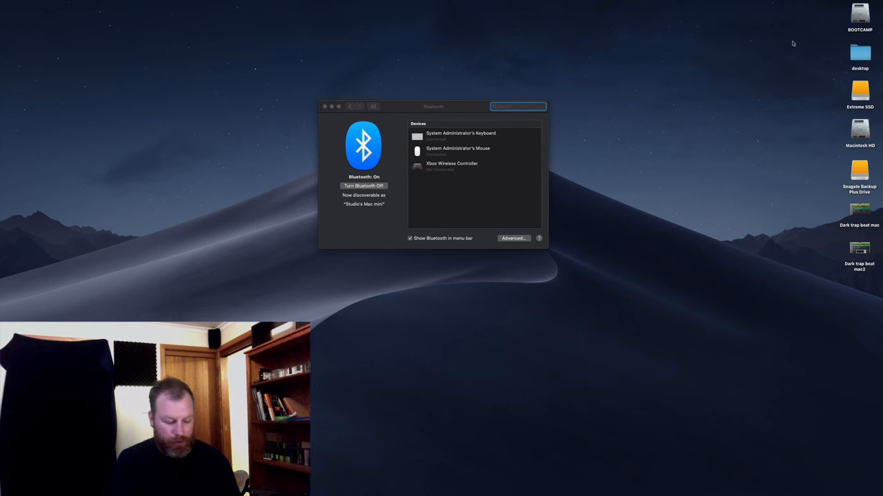
click(802, 5)
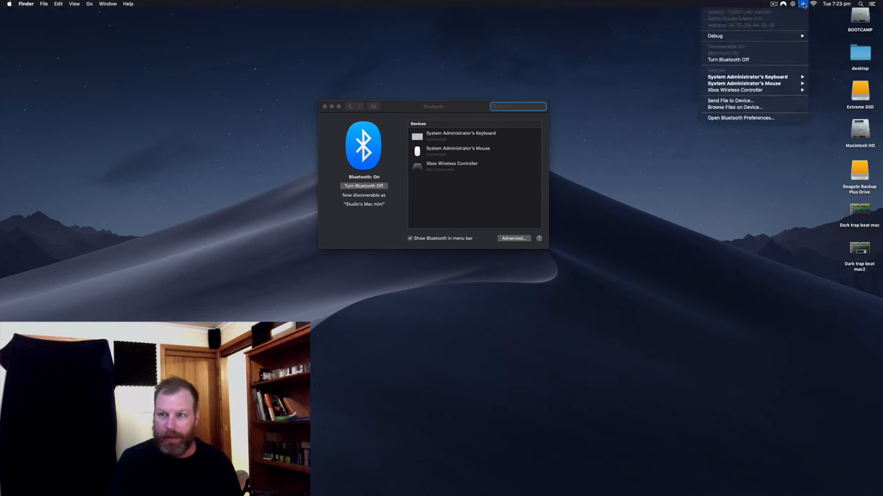